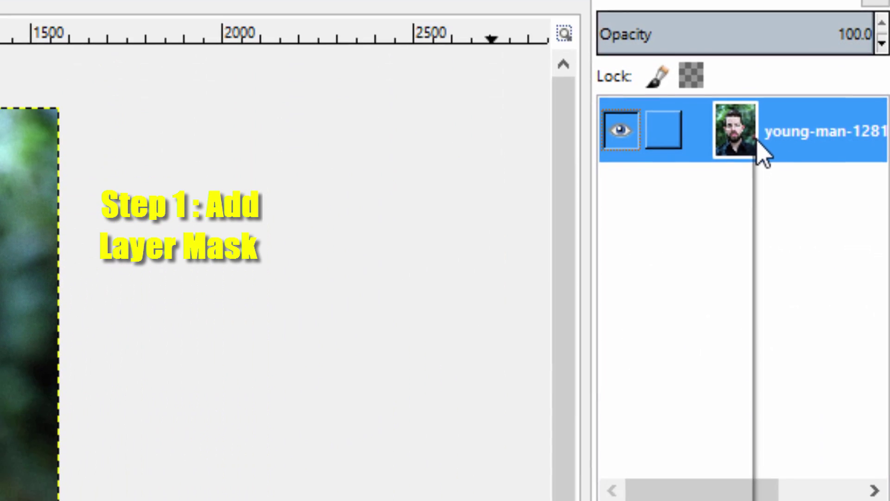
# Add a White (full opacity) layer mask to the portrait layer
pyautogui.rightClick(758, 144)
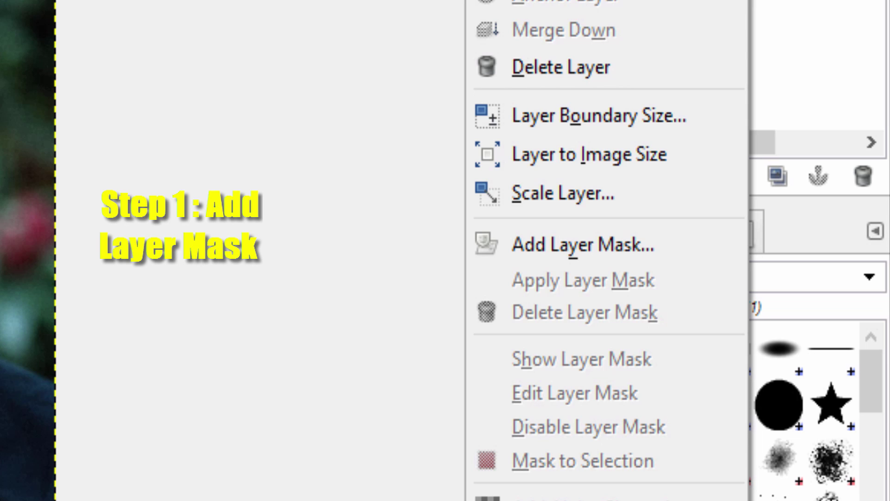
pyautogui.click(591, 253)
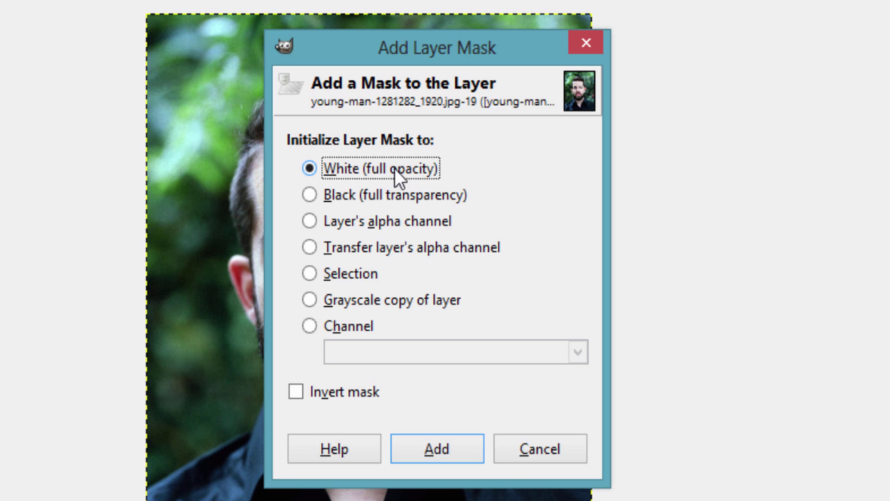
pyautogui.click(442, 446)
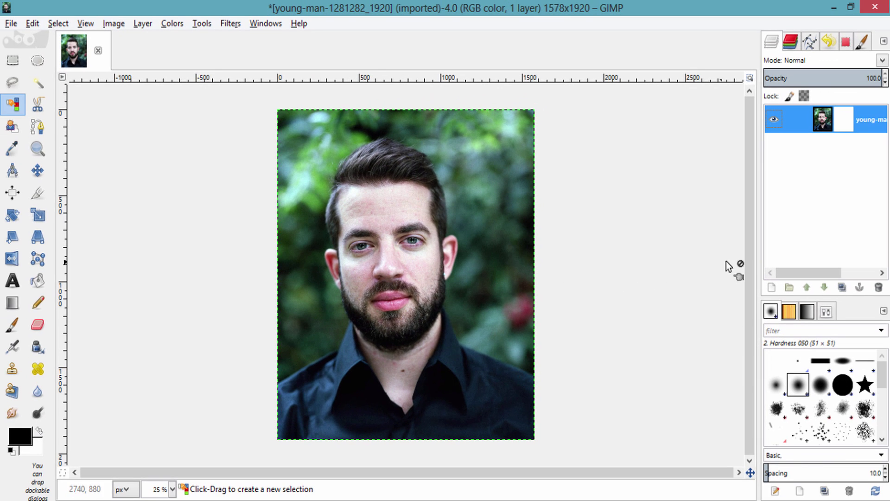
# Select the Paintbrush, make the layer mask the paint target, and enlarge the brush to about 284
pyautogui.click(16, 327)
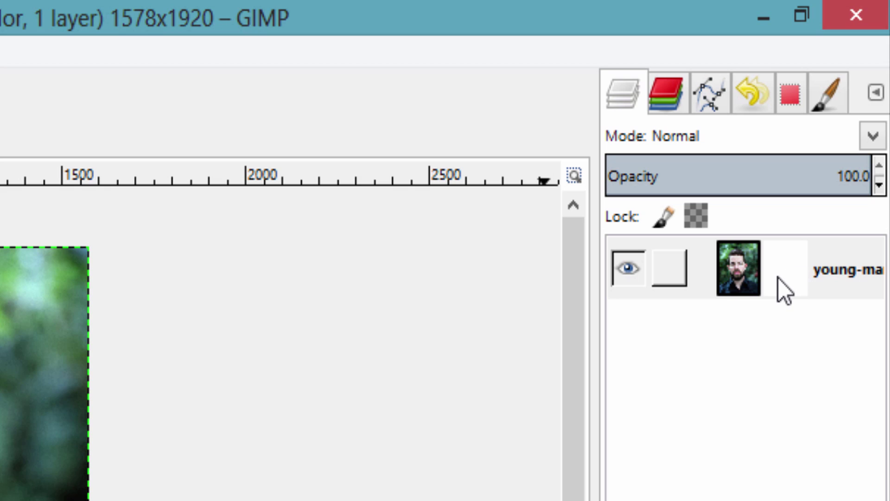
pyautogui.click(784, 276)
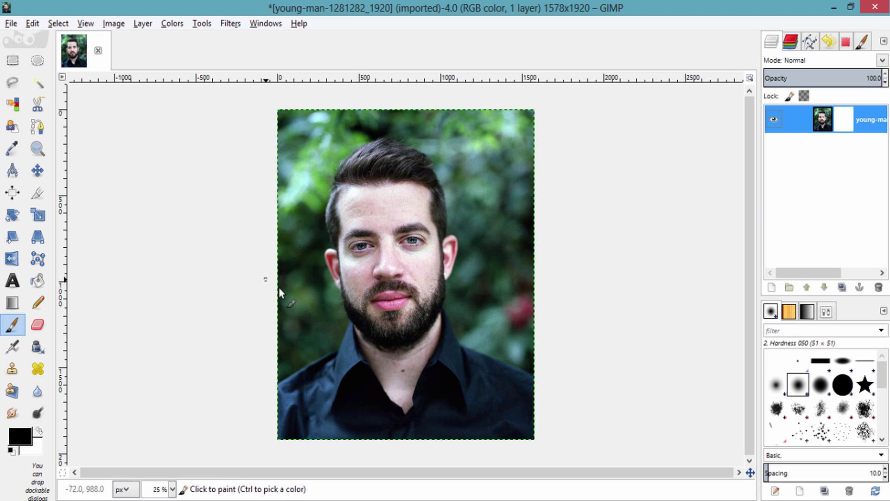
pyautogui.doubleClick(12, 325)
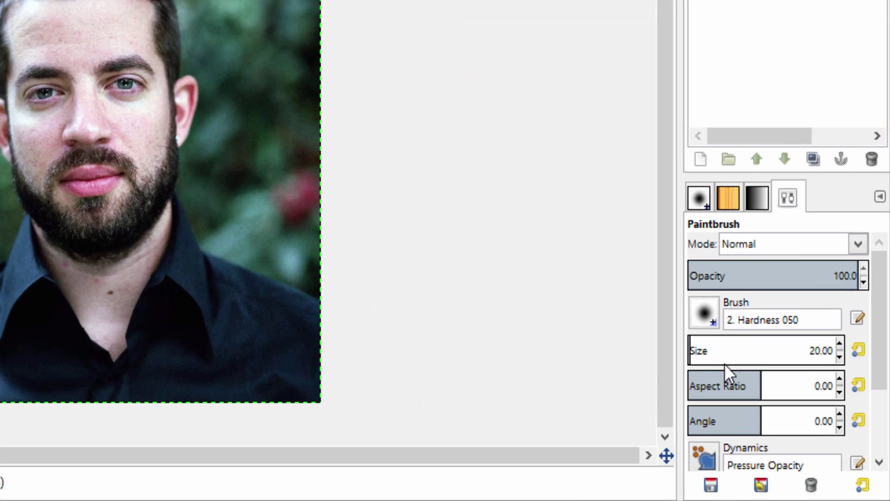
pyautogui.moveTo(788, 414); pyautogui.dragTo(790, 402)
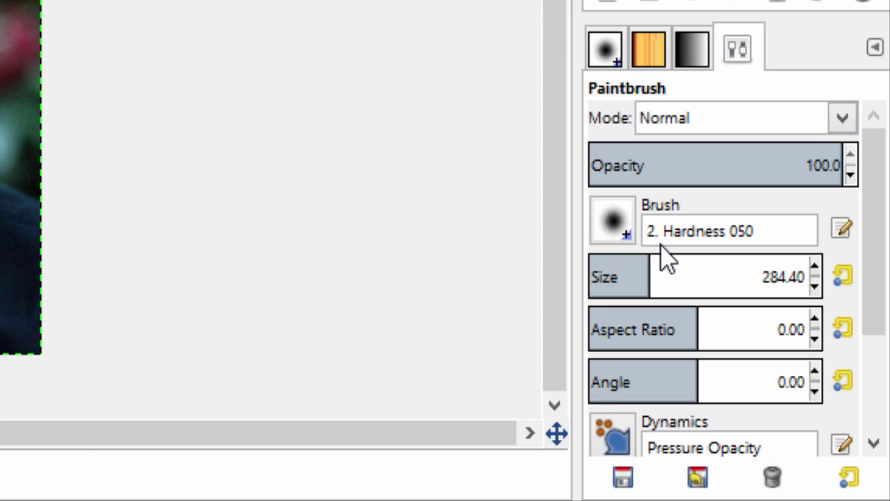
# Enlarge the brush to about 476 and mask the foliage along the top, right and left edges
pyautogui.moveTo(648, 280)
pyautogui.mouseDown()
pyautogui.moveTo(693, 279)
pyautogui.moveTo(648, 278)
pyautogui.mouseUp()
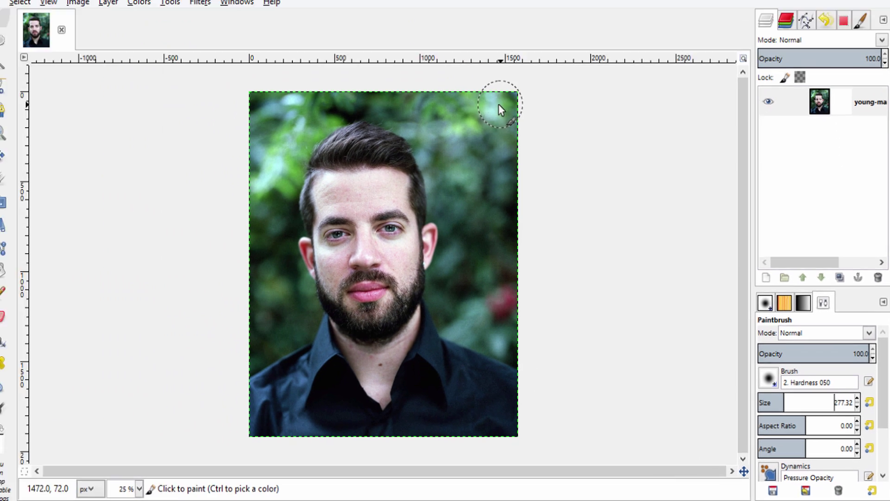
pyautogui.moveTo(499, 106)
pyautogui.mouseDown()
pyautogui.moveTo(510, 225)
pyautogui.moveTo(526, 171)
pyautogui.moveTo(531, 219)
pyautogui.moveTo(527, 91)
pyautogui.moveTo(524, 236)
pyautogui.moveTo(508, 126)
pyautogui.moveTo(521, 241)
pyautogui.moveTo(510, 165)
pyautogui.moveTo(512, 238)
pyautogui.moveTo(492, 103)
pyautogui.moveTo(504, 213)
pyautogui.moveTo(467, 80)
pyautogui.moveTo(489, 181)
pyautogui.moveTo(461, 111)
pyautogui.moveTo(482, 188)
pyautogui.moveTo(469, 129)
pyautogui.moveTo(473, 144)
pyautogui.moveTo(400, 80)
pyautogui.moveTo(450, 109)
pyautogui.moveTo(368, 98)
pyautogui.moveTo(413, 103)
pyautogui.moveTo(272, 108)
pyautogui.moveTo(310, 101)
pyautogui.moveTo(289, 135)
pyautogui.moveTo(300, 89)
pyautogui.moveTo(280, 182)
pyautogui.moveTo(318, 92)
pyautogui.moveTo(286, 175)
pyautogui.moveTo(337, 101)
pyautogui.moveTo(298, 149)
pyautogui.moveTo(375, 104)
pyautogui.moveTo(313, 138)
pyautogui.moveTo(384, 115)
pyautogui.moveTo(352, 117)
pyautogui.mouseUp()
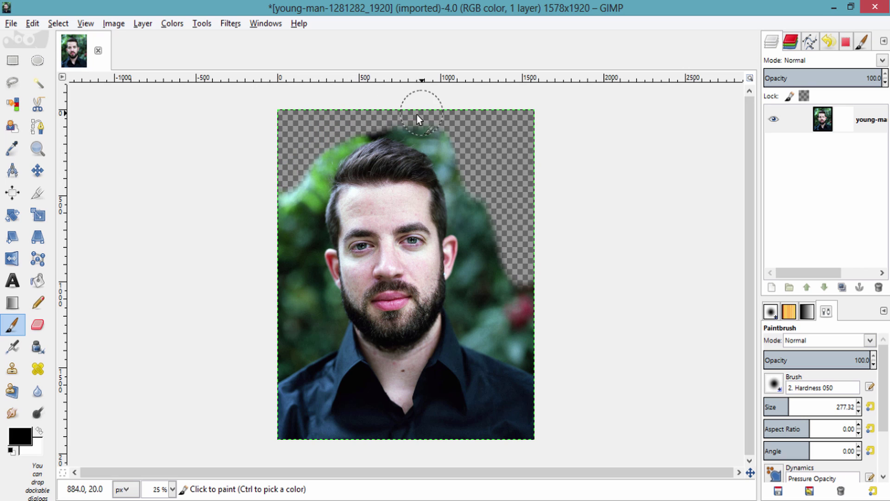
pyautogui.moveTo(493, 230)
pyautogui.mouseDown()
pyautogui.moveTo(536, 326)
pyautogui.moveTo(533, 282)
pyautogui.moveTo(533, 350)
pyautogui.moveTo(511, 331)
pyautogui.moveTo(490, 222)
pyautogui.moveTo(482, 309)
pyautogui.moveTo(501, 344)
pyautogui.mouseUp()
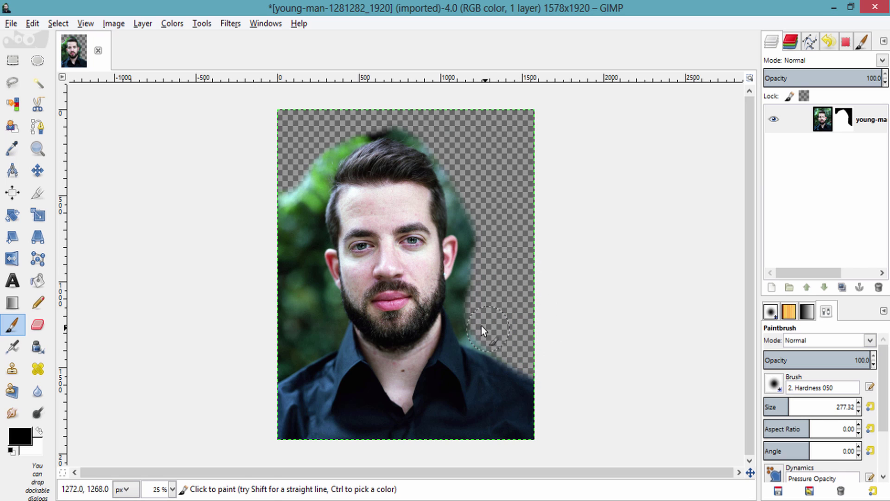
pyautogui.moveTo(286, 255)
pyautogui.mouseDown()
pyautogui.moveTo(297, 191)
pyautogui.moveTo(294, 230)
pyautogui.mouseUp()
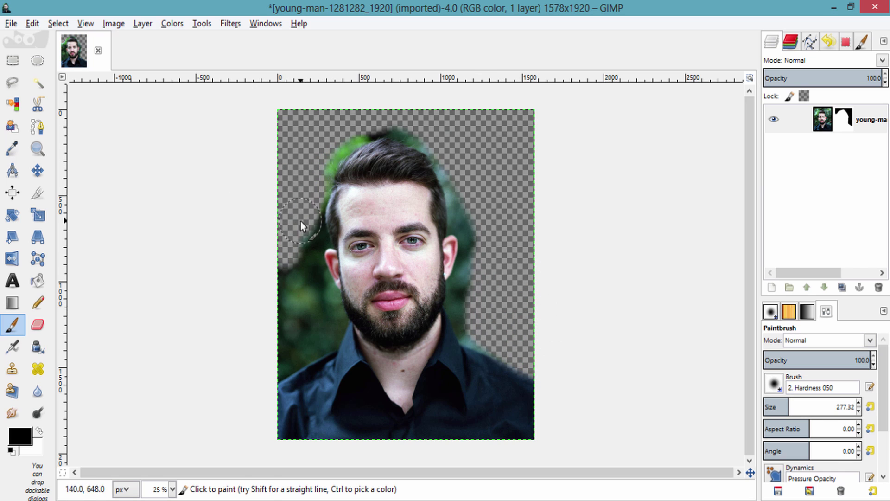
pyautogui.scroll(1, 300, 221)
pyautogui.scroll(-4, 299, 437)
# Mask the lower-left foliage and remaining background around the head and shoulders
pyautogui.moveTo(156, 186)
pyautogui.mouseDown()
pyautogui.moveTo(165, 316)
pyautogui.moveTo(120, 334)
pyautogui.moveTo(222, 281)
pyautogui.moveTo(217, 286)
pyautogui.moveTo(247, 256)
pyautogui.moveTo(142, 335)
pyautogui.moveTo(231, 291)
pyautogui.moveTo(250, 264)
pyautogui.moveTo(250, 232)
pyautogui.moveTo(198, 205)
pyautogui.moveTo(223, 192)
pyautogui.moveTo(242, 208)
pyautogui.moveTo(212, 239)
pyautogui.moveTo(202, 163)
pyautogui.moveTo(192, 224)
pyautogui.moveTo(226, 143)
pyautogui.moveTo(239, 154)
pyautogui.moveTo(231, 214)
pyautogui.moveTo(268, 159)
pyautogui.moveTo(330, 110)
pyautogui.moveTo(232, 205)
pyautogui.mouseUp()
pyautogui.scroll(2, 212, 240)
pyautogui.scroll(2, 191, 224)
pyautogui.scroll(2, 239, 155)
pyautogui.scroll(-5, 232, 205)
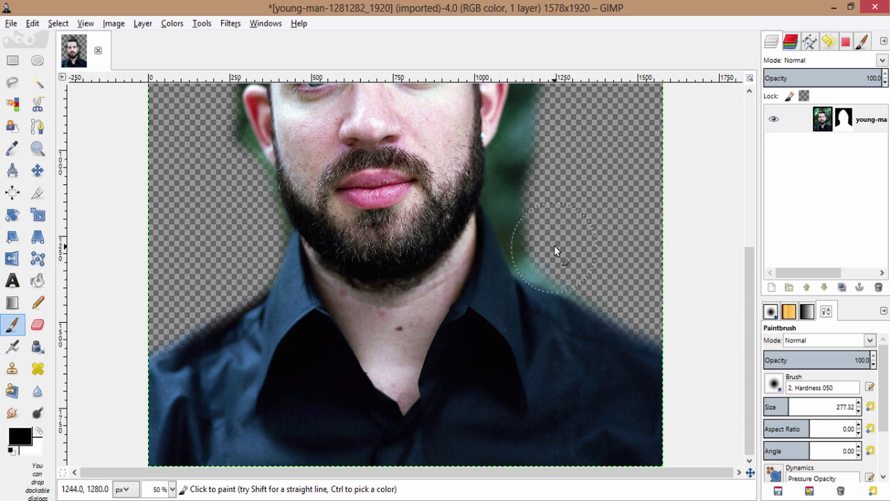
pyautogui.moveTo(554, 245)
pyautogui.mouseDown()
pyautogui.moveTo(631, 292)
pyautogui.moveTo(525, 201)
pyautogui.moveTo(516, 204)
pyautogui.moveTo(521, 186)
pyautogui.moveTo(494, 153)
pyautogui.mouseUp()
pyautogui.scroll(5, 494, 153)
pyautogui.moveTo(556, 278)
pyautogui.mouseDown()
pyautogui.moveTo(537, 352)
pyautogui.moveTo(557, 160)
pyautogui.moveTo(538, 190)
pyautogui.moveTo(525, 138)
pyautogui.moveTo(521, 264)
pyautogui.moveTo(498, 197)
pyautogui.moveTo(509, 204)
pyautogui.moveTo(463, 141)
pyautogui.moveTo(468, 135)
pyautogui.moveTo(430, 131)
pyautogui.moveTo(361, 103)
pyautogui.moveTo(376, 104)
pyautogui.moveTo(296, 127)
pyautogui.moveTo(230, 240)
pyautogui.moveTo(297, 258)
pyautogui.mouseUp()
pyautogui.scroll(3, 521, 167)
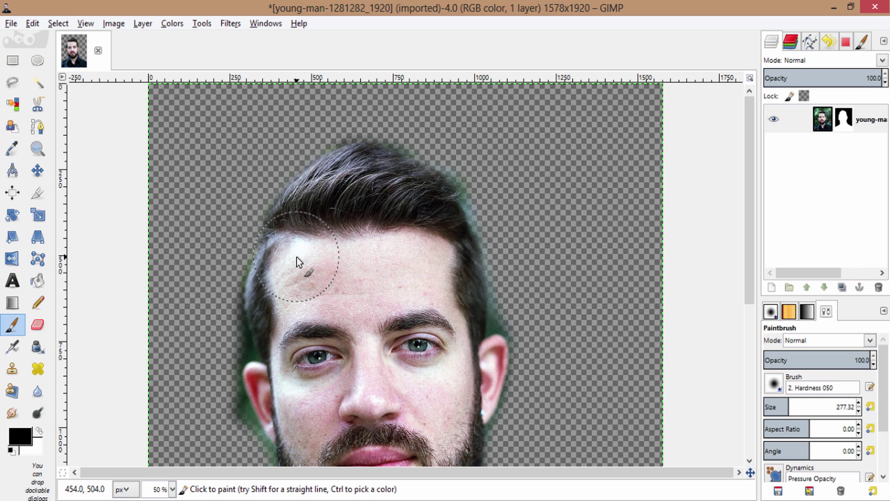
# Shrink the brush to about 156, zoom to 100%, and paint out leftover green along the outline
pyautogui.press('[')
pyautogui.press('[')
pyautogui.press('[')
pyautogui.press('[')
pyautogui.press('[')
pyautogui.press('[')
pyautogui.press('[')
pyautogui.press('[')
pyautogui.press('[')
pyautogui.press('[')
pyautogui.press('[')
pyautogui.press('[')
pyautogui.press('[')
pyautogui.press('[')
pyautogui.press('[')
pyautogui.press('[')
pyautogui.press('[')
pyautogui.press('[')
pyautogui.press('[')
pyautogui.press('[')
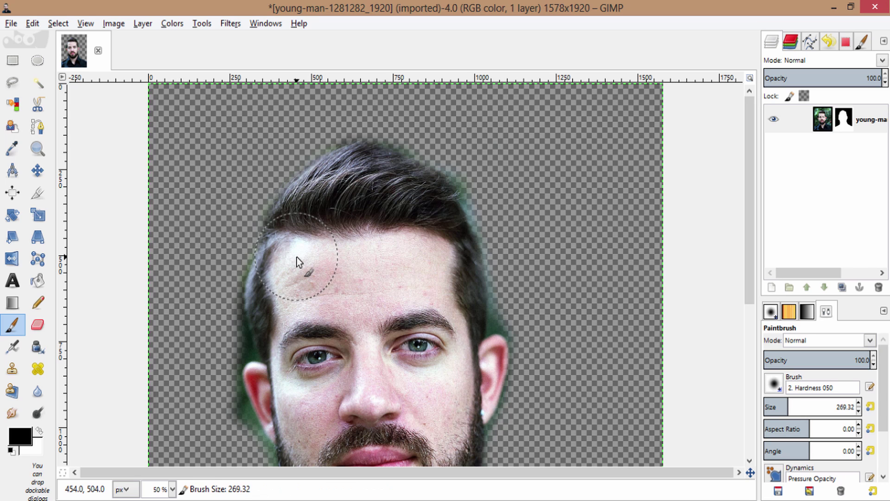
pyautogui.press('[')
pyautogui.press('[')
pyautogui.press('[')
pyautogui.press('[')
pyautogui.press('[')
pyautogui.press('[')
pyautogui.press('[')
pyautogui.press('[')
pyautogui.press('[')
pyautogui.press('[')
pyautogui.press('[')
pyautogui.press('[')
pyautogui.press('[')
pyautogui.press('[')
pyautogui.press('[')
pyautogui.press('[')
pyautogui.press('[')
pyautogui.press('[')
pyautogui.press('[')
pyautogui.press('[')
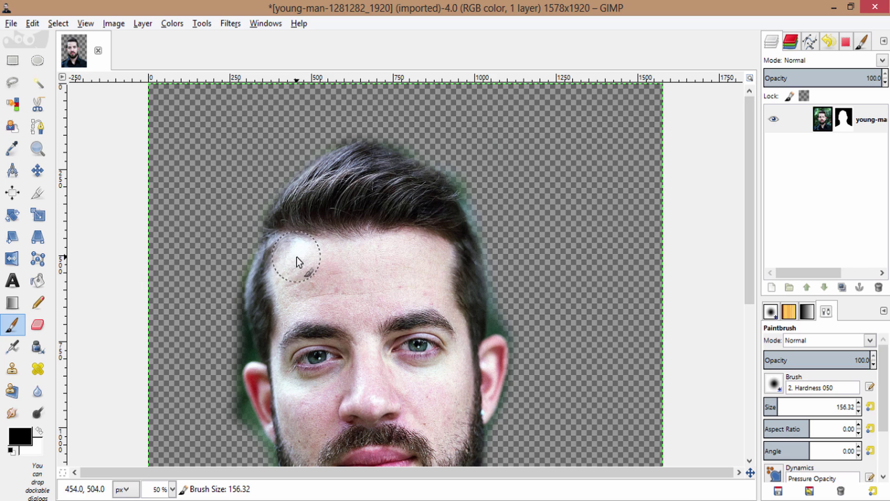
pyautogui.press('1')
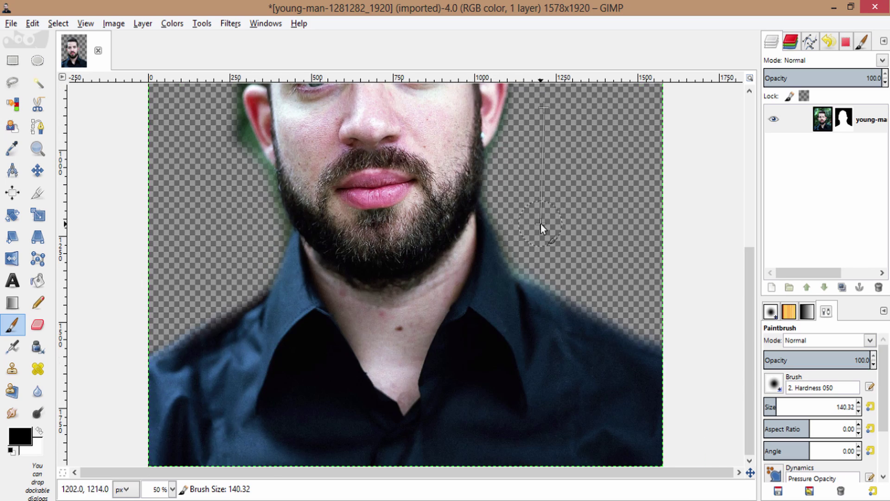
pyautogui.scroll(-4, 496, 425)
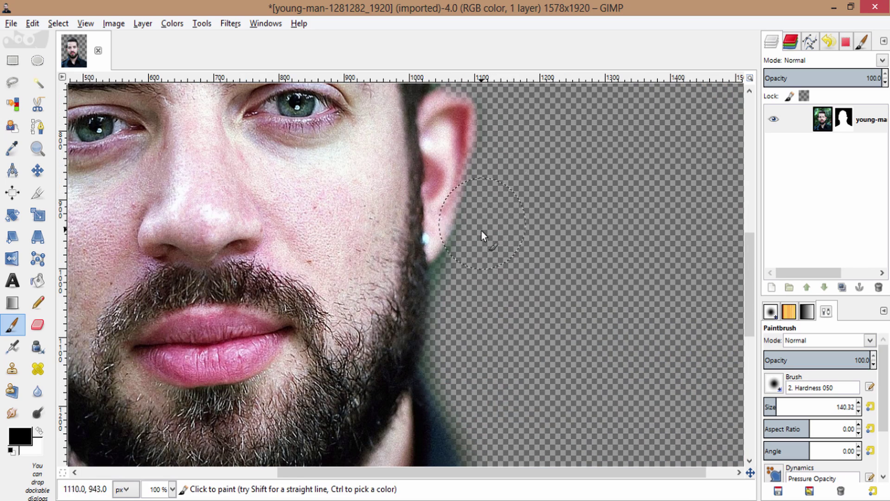
pyautogui.scroll(-3, 482, 350)
pyautogui.scroll(-3, 528, 218)
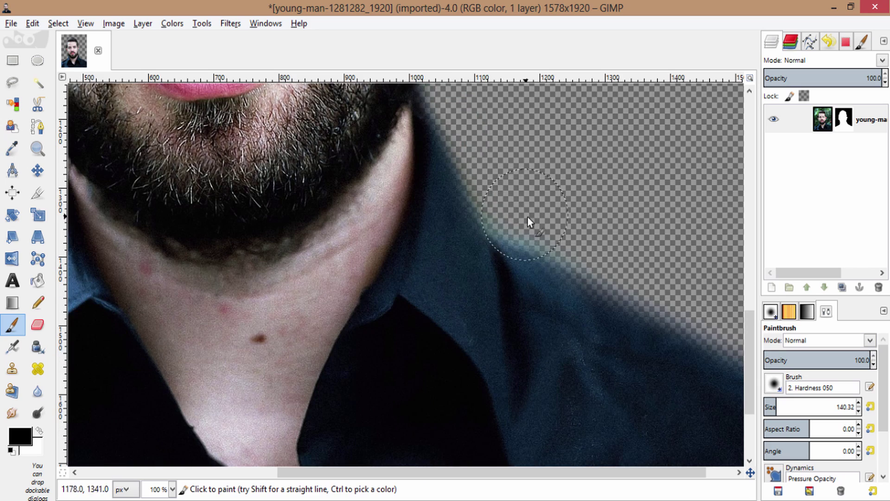
pyautogui.moveTo(425, 473); pyautogui.dragTo(139, 354)
pyautogui.moveTo(201, 321)
pyautogui.mouseDown()
pyautogui.moveTo(270, 249)
pyautogui.moveTo(176, 338)
pyautogui.moveTo(232, 289)
pyautogui.moveTo(260, 288)
pyautogui.moveTo(301, 361)
pyautogui.moveTo(312, 439)
pyautogui.mouseUp()
# Paint black over the leftover green beside the hair and temples
pyautogui.scroll(5, 232, 295)
pyautogui.scroll(5, 311, 440)
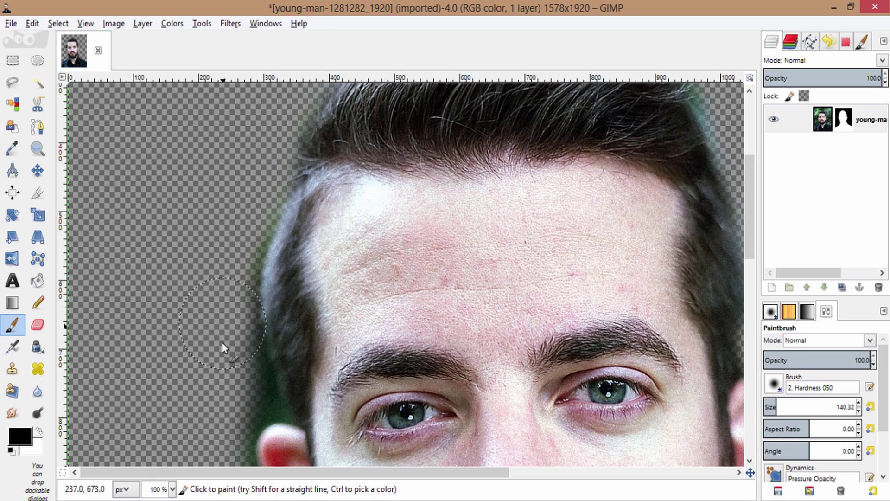
pyautogui.moveTo(222, 343)
pyautogui.mouseDown()
pyautogui.moveTo(261, 187)
pyautogui.moveTo(232, 363)
pyautogui.moveTo(252, 408)
pyautogui.mouseUp()
pyautogui.scroll(-5, 219, 196)
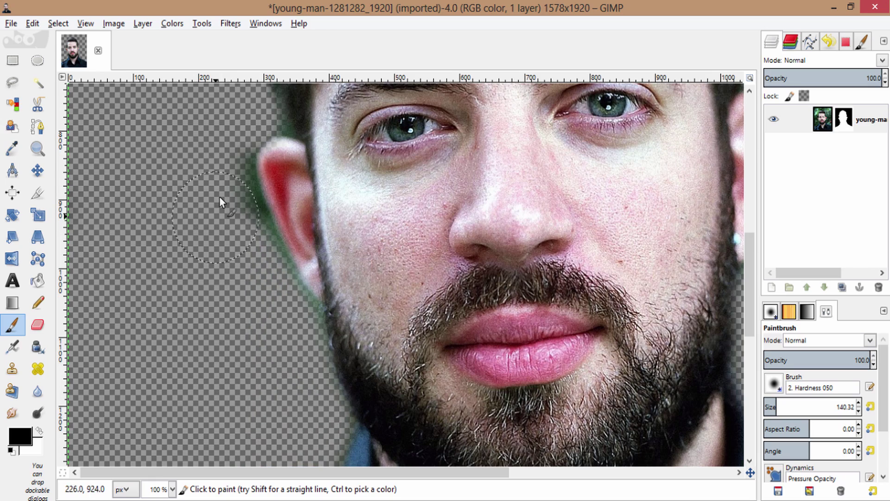
pyautogui.moveTo(218, 197)
pyautogui.mouseDown()
pyautogui.moveTo(233, 217)
pyautogui.moveTo(259, 115)
pyautogui.mouseUp()
pyautogui.scroll(2, 225, 181)
pyautogui.moveTo(225, 182)
pyautogui.mouseDown()
pyautogui.moveTo(287, 413)
pyautogui.moveTo(298, 368)
pyautogui.mouseUp()
pyautogui.scroll(-4, 287, 413)
# Mask the remaining green near the ears and shirt edges, then zoom out to 25%
pyautogui.scroll(-5, 298, 369)
pyautogui.moveTo(232, 223)
pyautogui.mouseDown()
pyautogui.moveTo(160, 251)
pyautogui.moveTo(139, 284)
pyautogui.mouseUp()
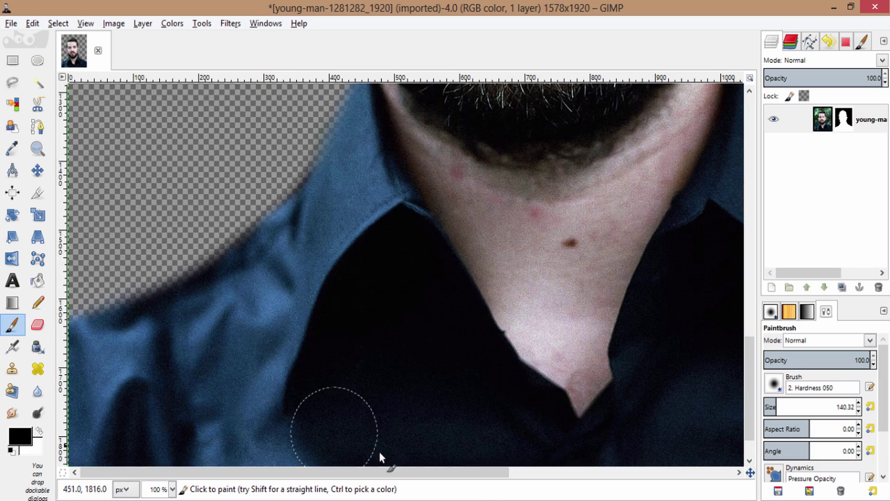
pyautogui.hscroll(5, 379, 451)
pyautogui.scroll(10, 549, 298)
pyautogui.moveTo(128, 169); pyautogui.dragTo(427, 337)
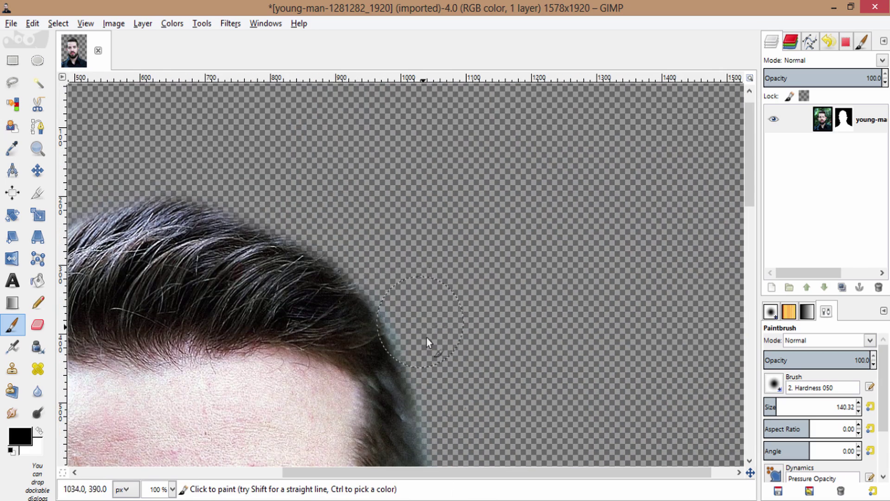
pyautogui.scroll(-5, 426, 338)
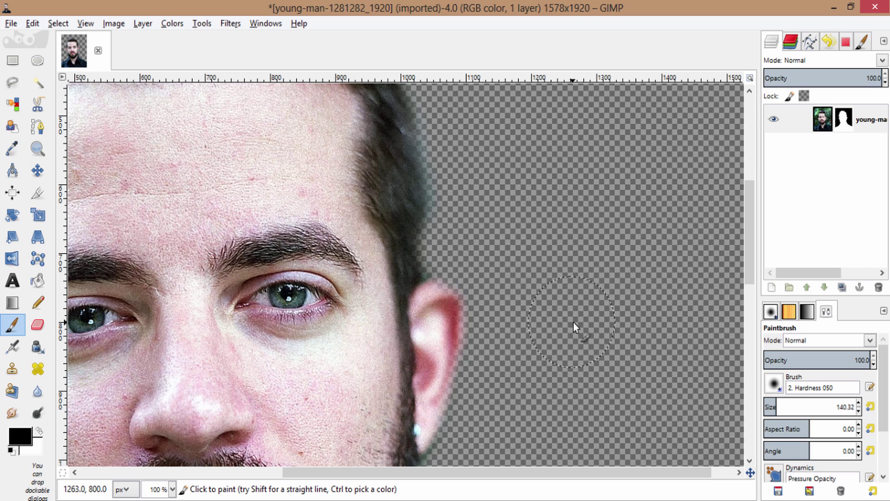
pyautogui.scroll(-2, 574, 321)
pyautogui.scroll(-1, 573, 323)
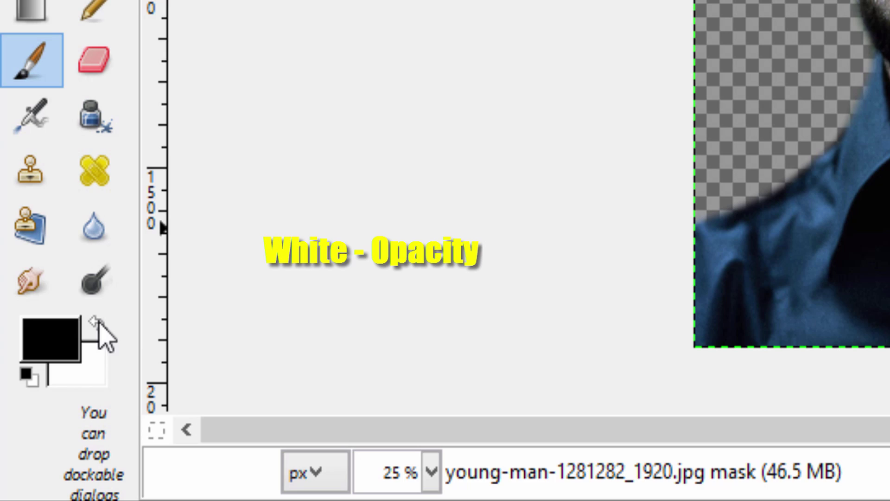
# Switch to white, zoom to 100%, and paint the top of the hair back in
pyautogui.click(99, 324)
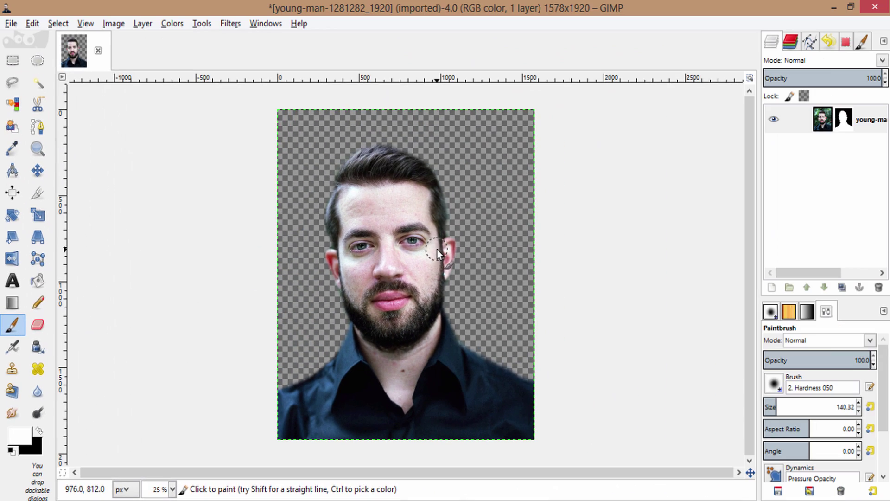
pyautogui.press('+')
pyautogui.press('+')
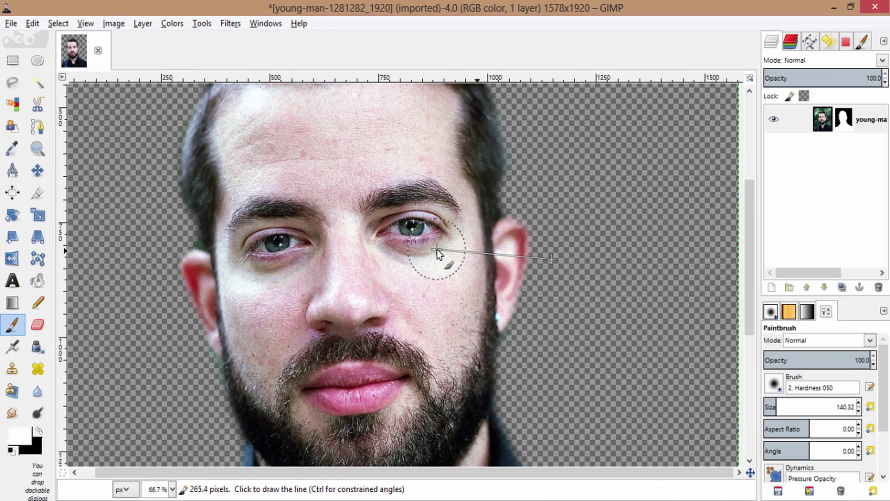
pyautogui.press('1')
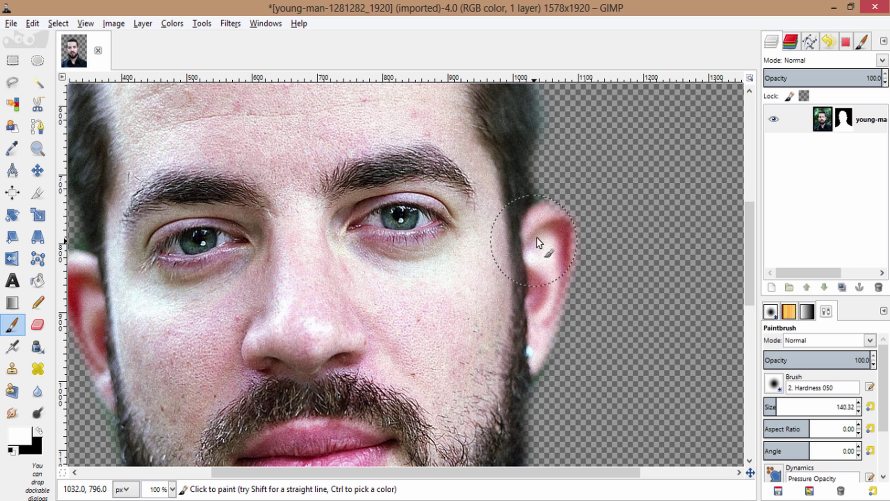
pyautogui.scroll(5, 517, 315)
pyautogui.moveTo(378, 270)
pyautogui.mouseDown()
pyautogui.moveTo(235, 259)
pyautogui.moveTo(291, 235)
pyautogui.moveTo(325, 237)
pyautogui.moveTo(458, 321)
pyautogui.moveTo(473, 368)
pyautogui.mouseUp()
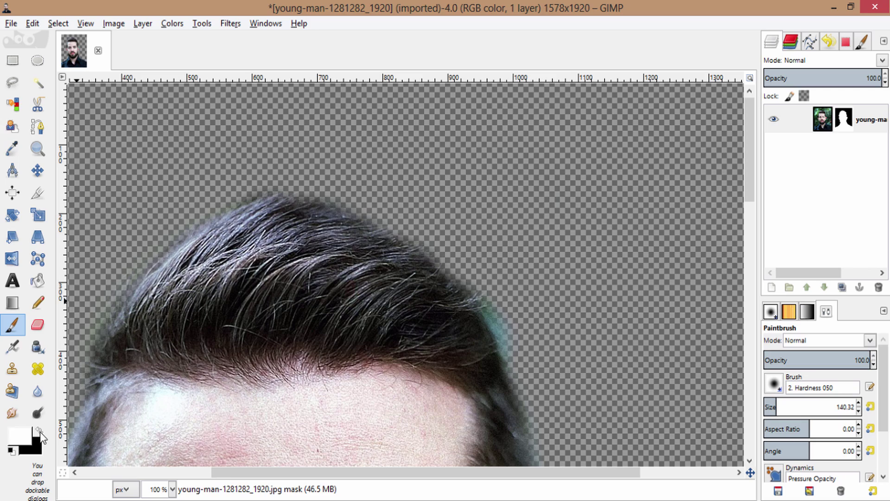
# Restore over-masked areas along the left shoulder and lower shirt edge in white
pyautogui.press('x')
pyautogui.scroll(-10, 198, 190)
pyautogui.hscroll(-4, 199, 190)
pyautogui.scroll(-10, 198, 190)
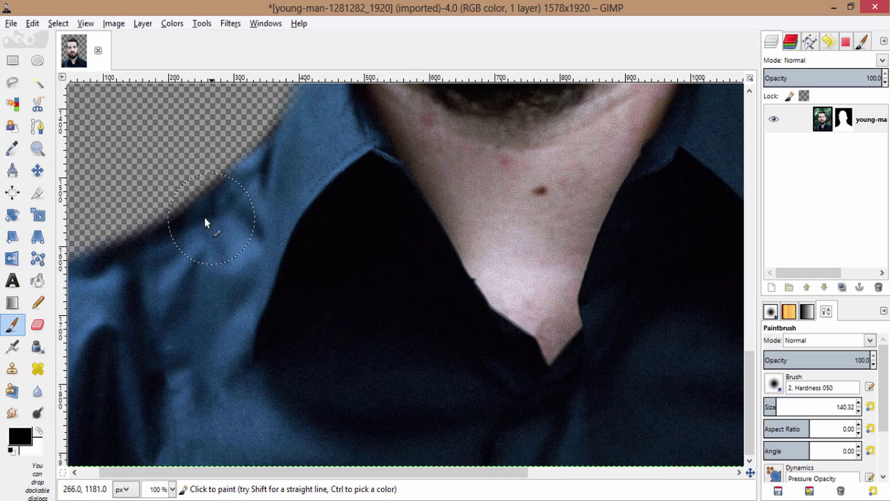
pyautogui.press('x')
pyautogui.moveTo(75, 250)
pyautogui.mouseDown()
pyautogui.moveTo(271, 161)
pyautogui.moveTo(299, 195)
pyautogui.moveTo(342, 131)
pyautogui.moveTo(307, 225)
pyautogui.mouseUp()
pyautogui.scroll(3, 328, 213)
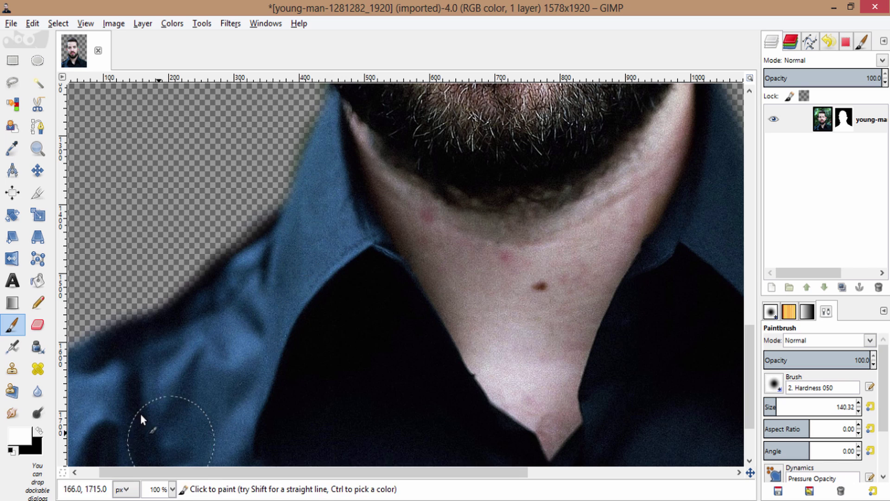
pyautogui.moveTo(287, 472); pyautogui.dragTo(492, 473)
# Extend the right shoulder back in white, trim its edge, and return to black
pyautogui.moveTo(520, 288)
pyautogui.mouseDown()
pyautogui.moveTo(518, 256)
pyautogui.moveTo(699, 319)
pyautogui.moveTo(679, 248)
pyautogui.moveTo(740, 256)
pyautogui.moveTo(676, 230)
pyautogui.mouseUp()
pyautogui.press('x')
pyautogui.scroll(4, 676, 231)
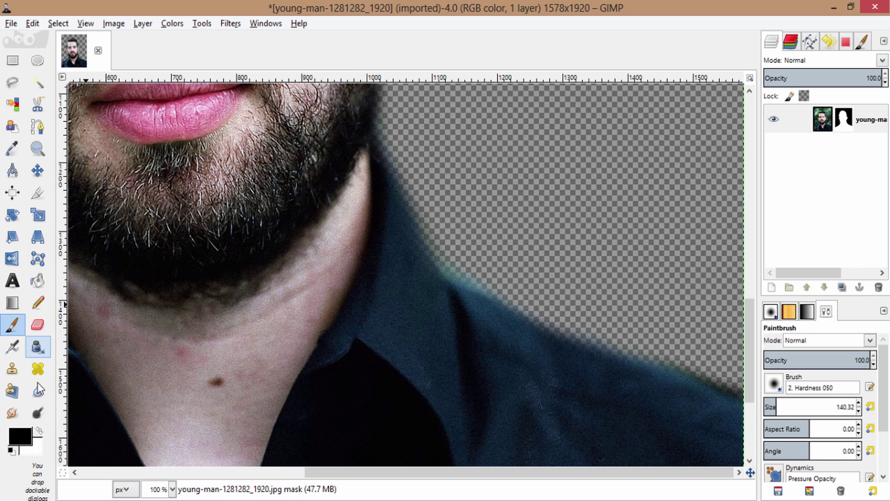
pyautogui.press('x')
pyautogui.moveTo(387, 259)
pyautogui.mouseDown()
pyautogui.moveTo(433, 313)
pyautogui.moveTo(371, 193)
pyautogui.mouseUp()
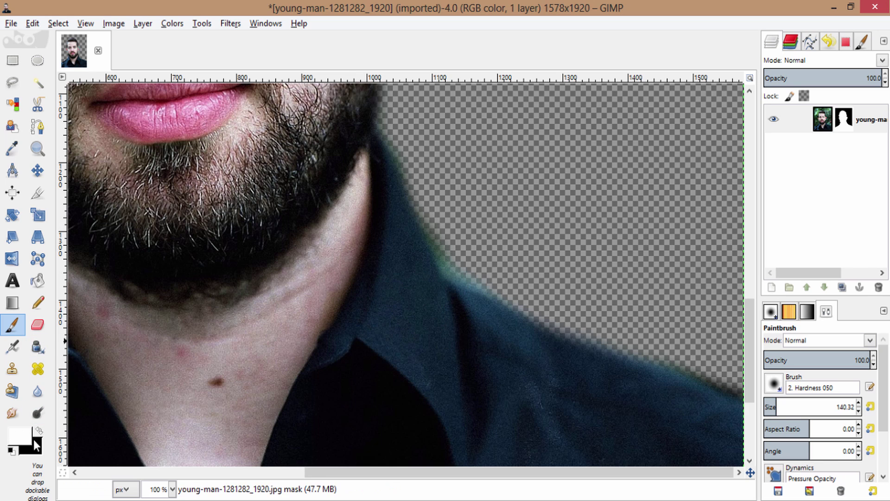
pyautogui.press('x')
pyautogui.scroll(-4, 497, 223)
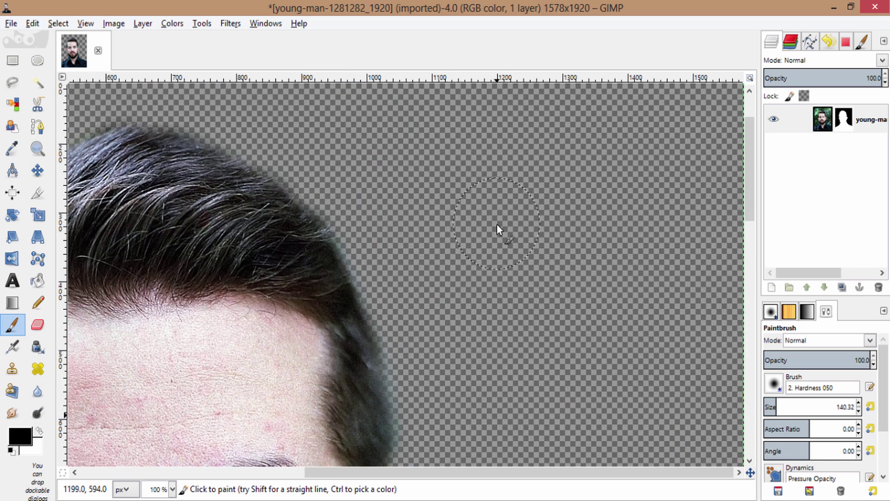